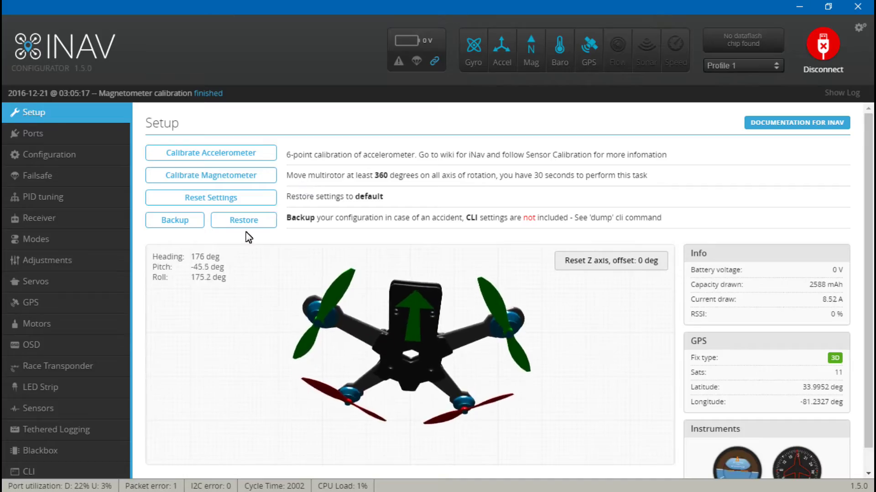
Step: Switch to the CLI tab to bring up the command-line console
left_click(59, 473)
type("set")
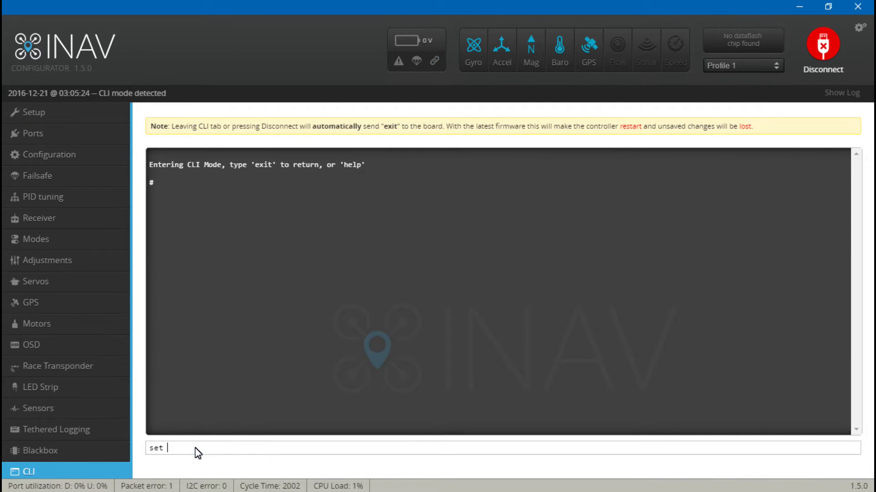
type("mag")
Step: Run 'set mag', confirm magzero values 159/13/102, then disconnect and minimize the configurator
key("Return")
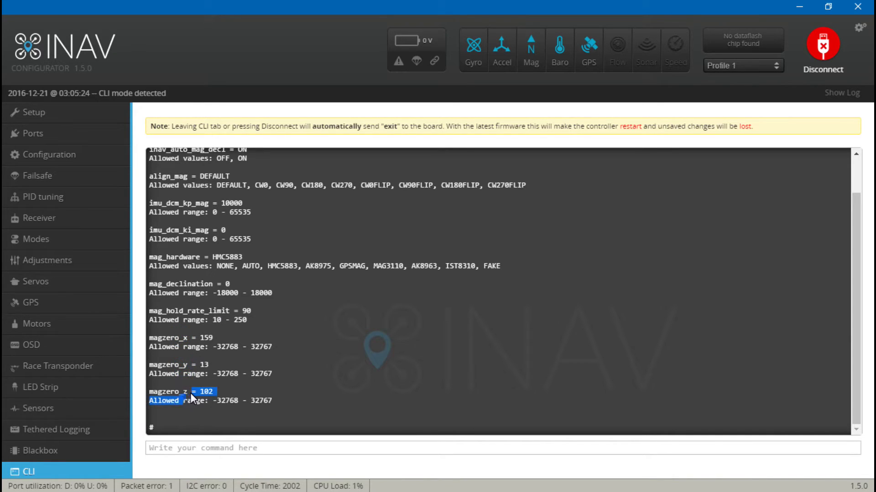
left_click_drag(184, 402, 197, 363)
left_click(205, 336)
left_click(811, 55)
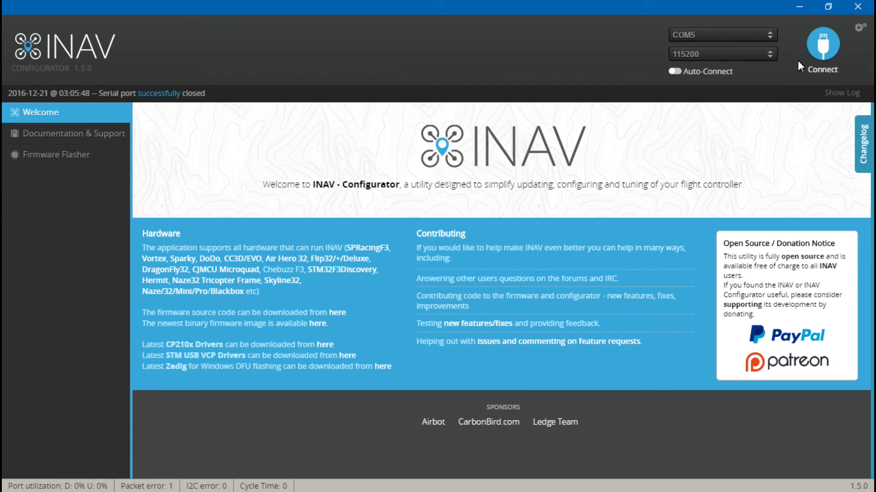
left_click(797, 6)
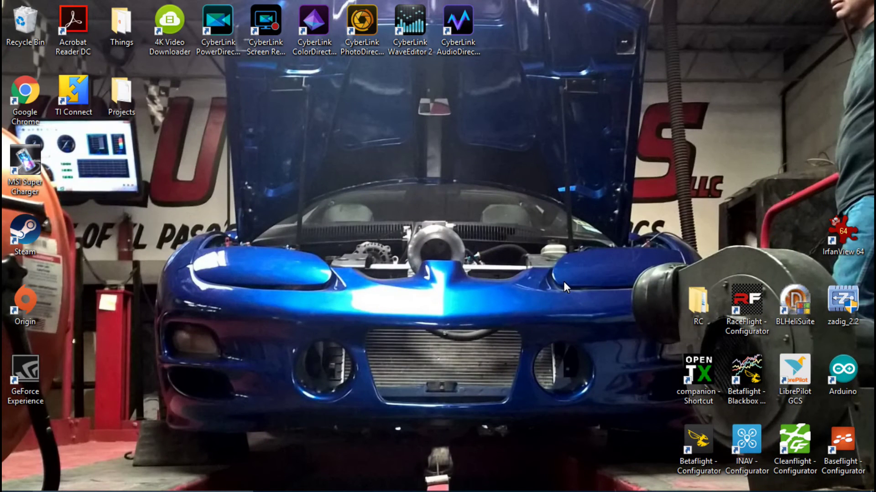